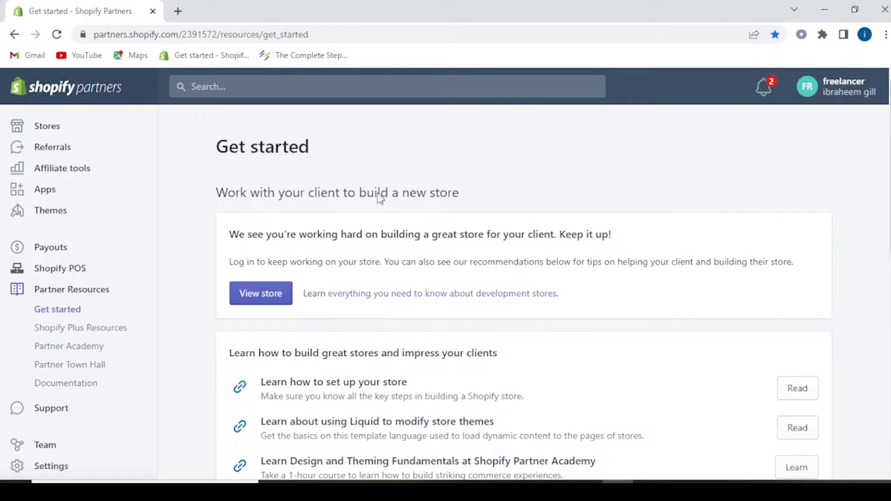
Open Stores and switch from the Managed tab to All to list the HisGarment development store.
{"action": "left_click", "coordinate": [47, 126]}
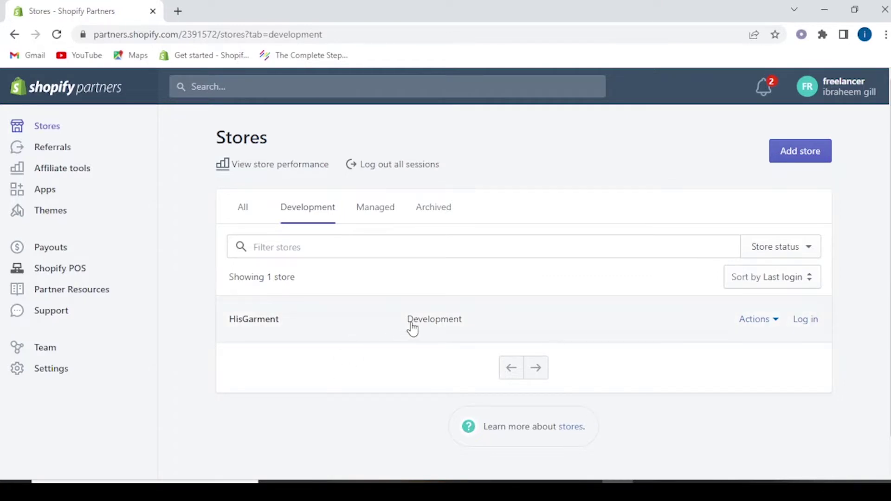
{"action": "left_click", "coordinate": [388, 207]}
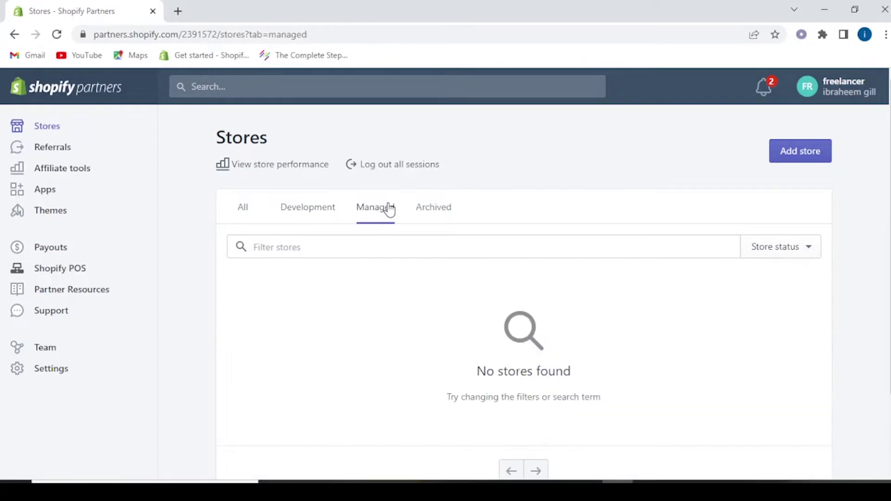
{"action": "left_click", "coordinate": [246, 217]}
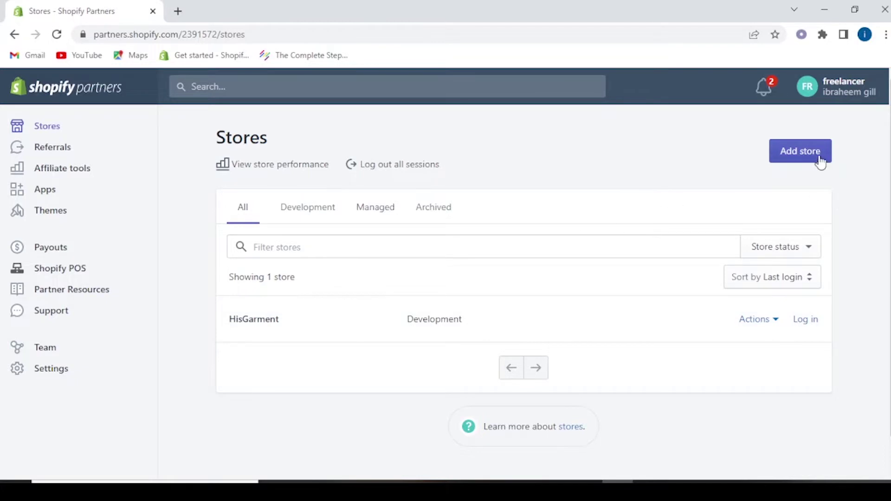
Begin adding a store and pick Development store as the store type.
{"action": "left_click", "coordinate": [801, 151]}
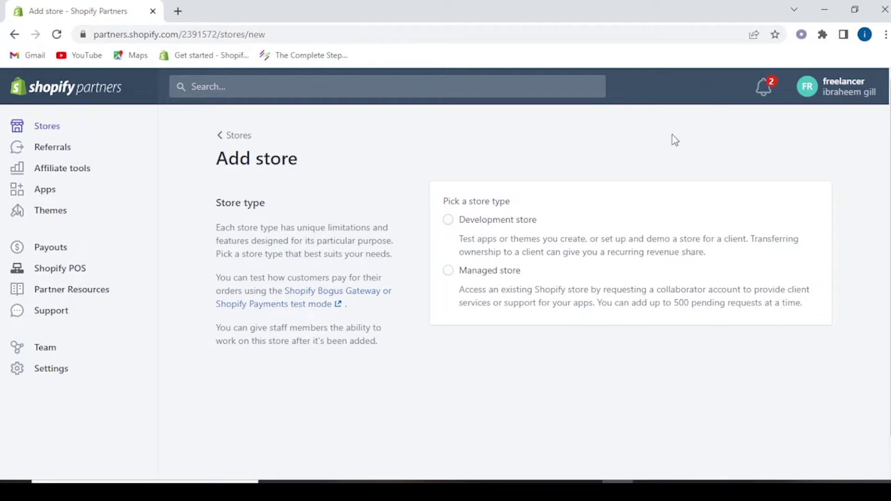
{"action": "left_click", "coordinate": [448, 220]}
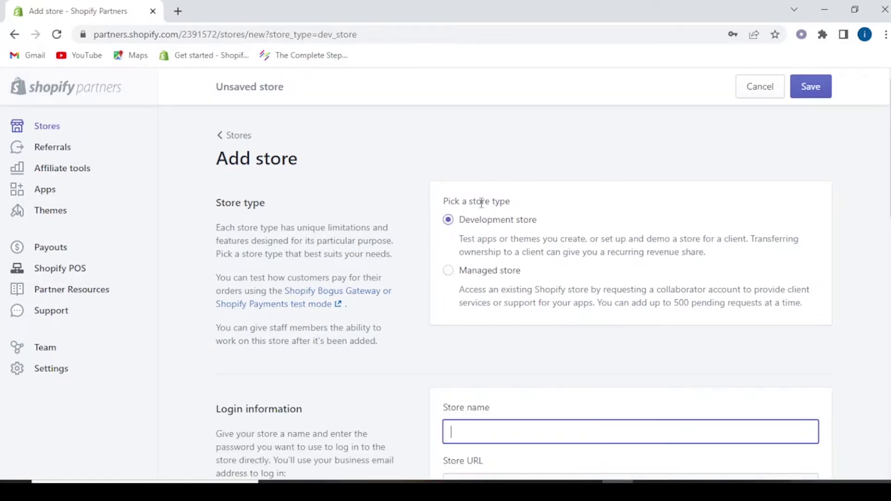
Enter 'test store by learn and earn' as the store name, fixing typos, and check the generated URL.
{"action": "scroll", "coordinate": [557, 219], "scroll_direction": "down", "scroll_amount": 4}
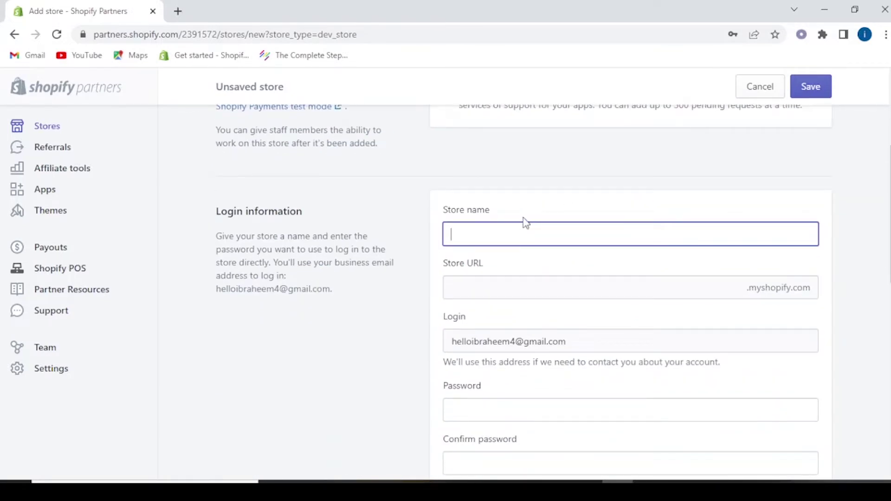
{"action": "type", "text": "test store"}
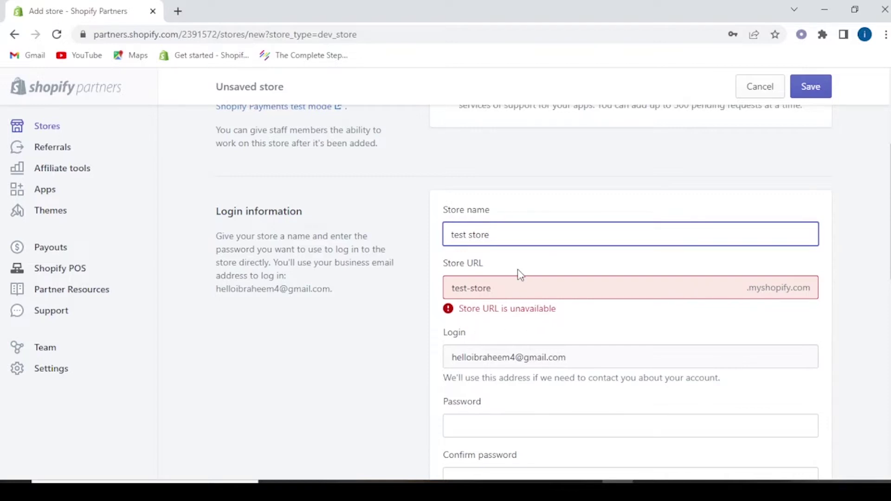
{"action": "type", "text": "bub"}
{"action": "key", "text": "BackSpace"}
{"action": "key", "text": "BackSpace"}
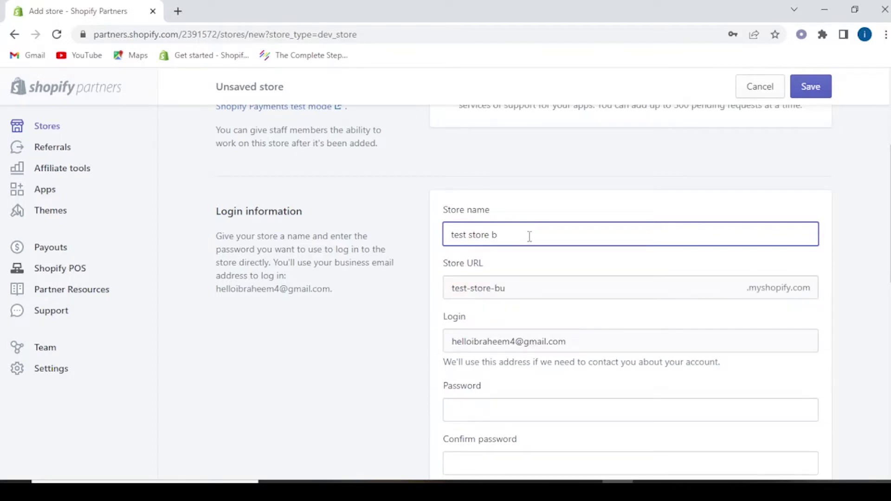
{"action": "type", "text": "y learn"}
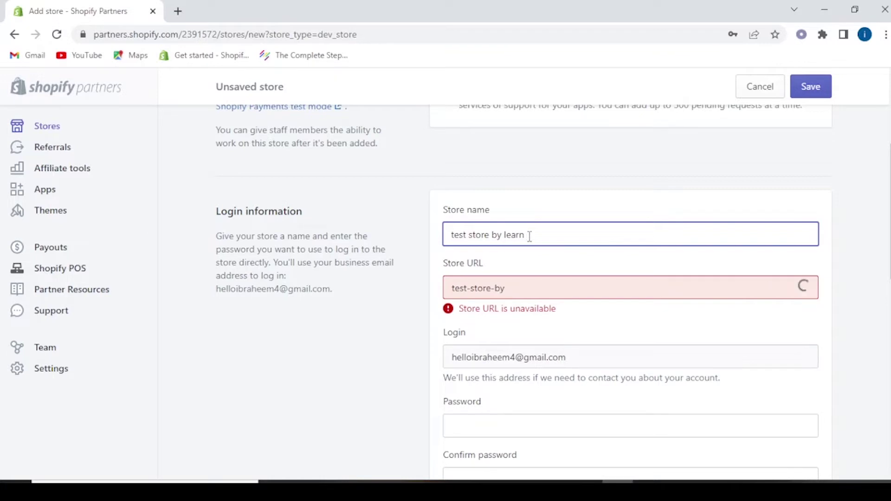
{"action": "type", "text": " nad earn"}
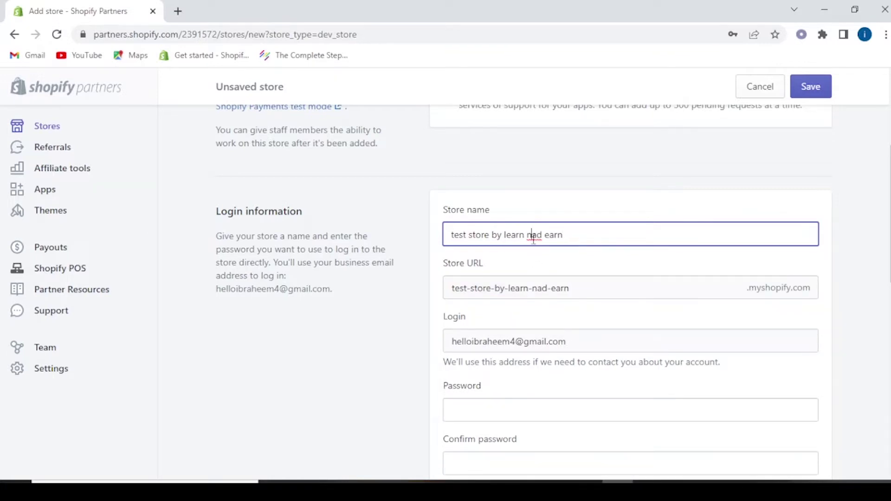
{"action": "key", "text": "Delete"}
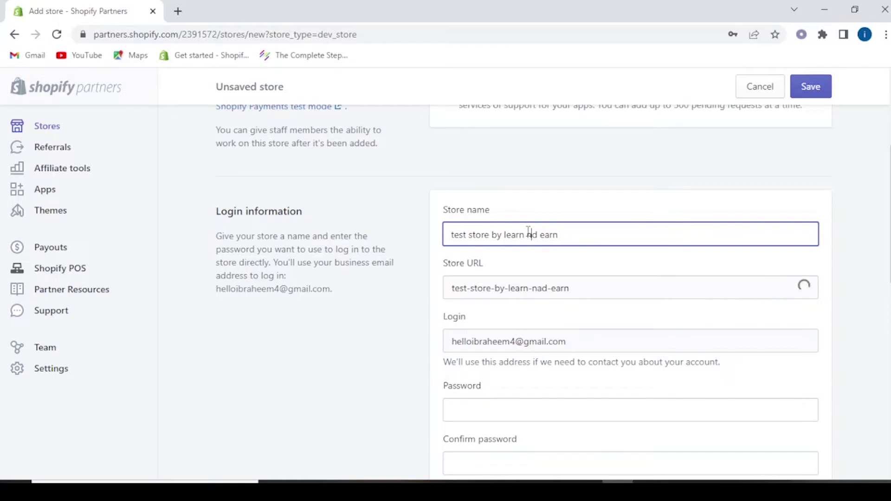
{"action": "key", "text": "BackSpace"}
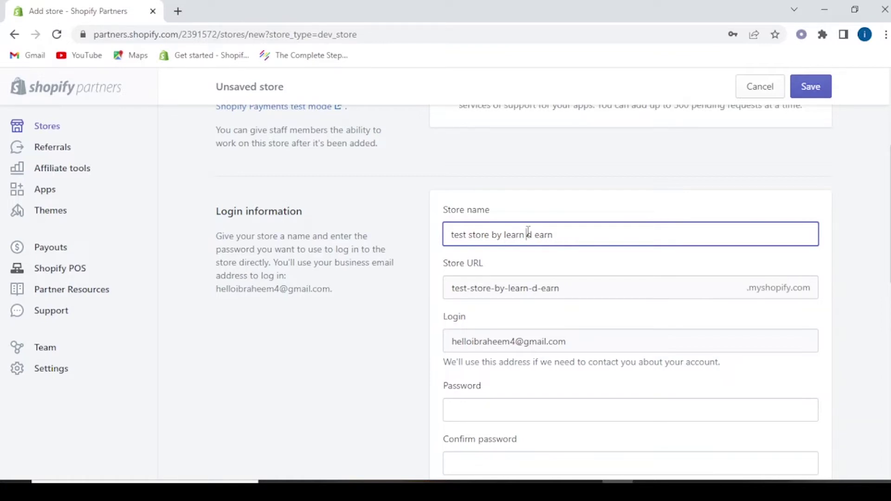
{"action": "type", "text": "an"}
{"action": "left_click", "coordinate": [470, 290]}
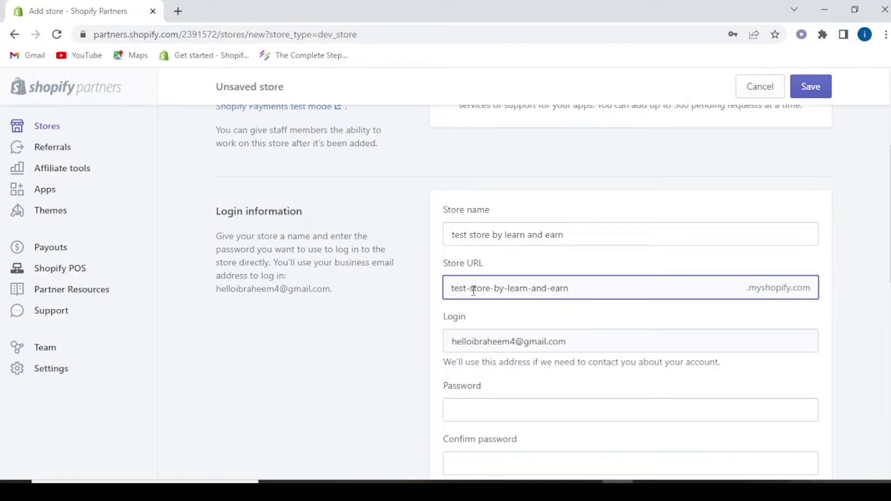
{"action": "double_click", "coordinate": [495, 290]}
{"action": "double_click", "coordinate": [497, 288]}
Enter the store login password and begin retyping it in Confirm password.
{"action": "scroll", "coordinate": [555, 366], "scroll_direction": "down", "scroll_amount": 4}
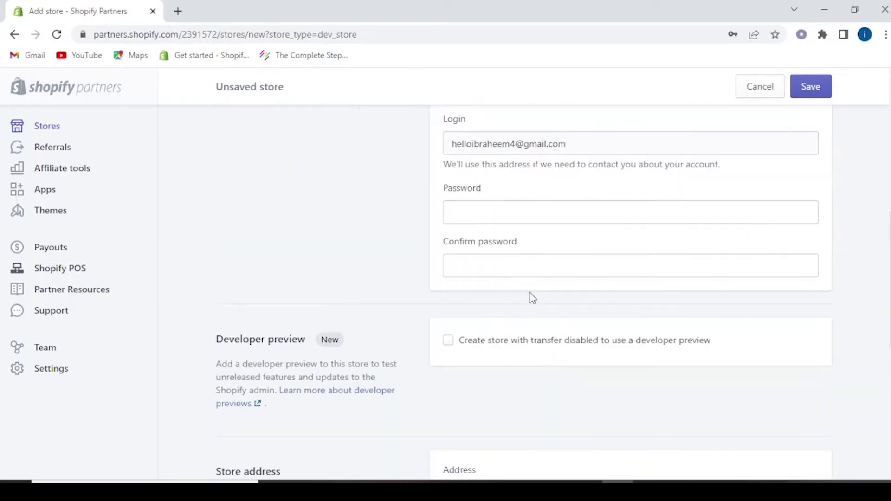
{"action": "left_click", "coordinate": [500, 213]}
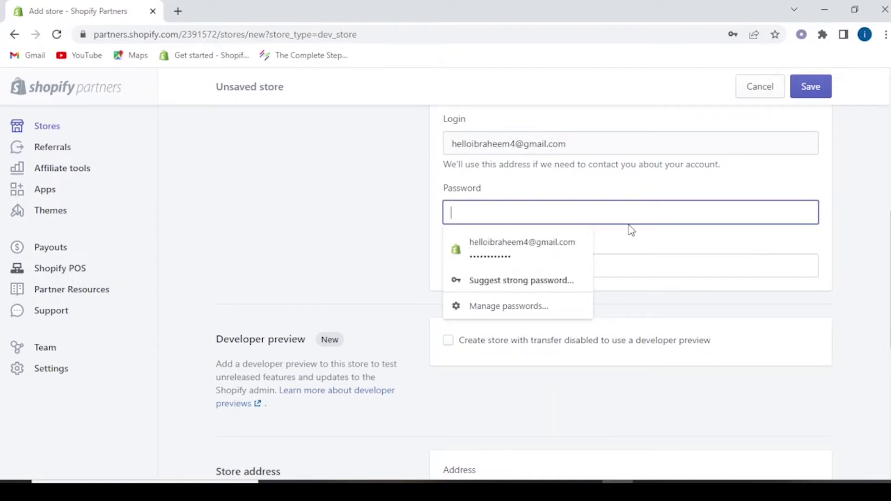
{"action": "left_click", "coordinate": [483, 249]}
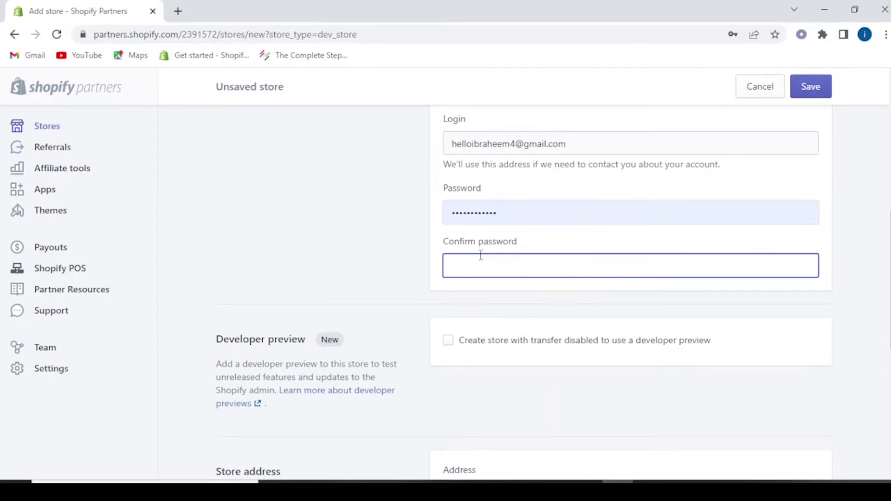
{"action": "left_click", "coordinate": [529, 211]}
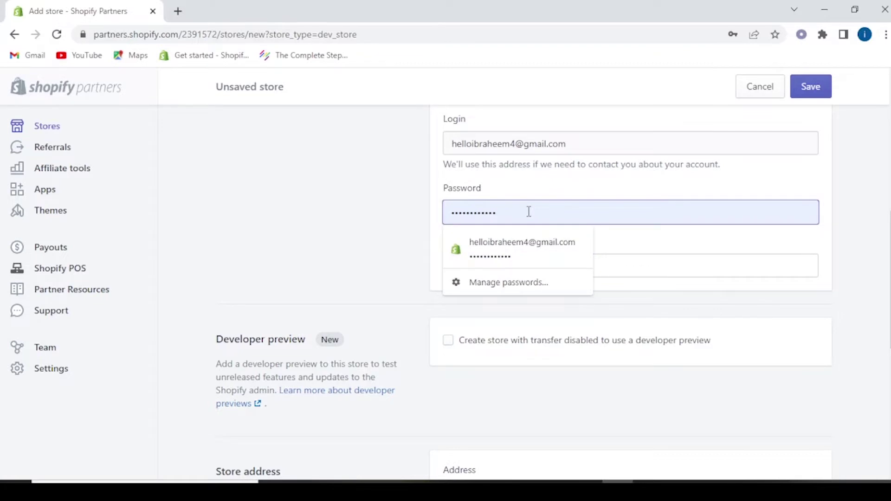
{"action": "key", "text": "ctrl+a"}
{"action": "key", "text": "BackSpace"}
{"action": "type", "text": "12"}
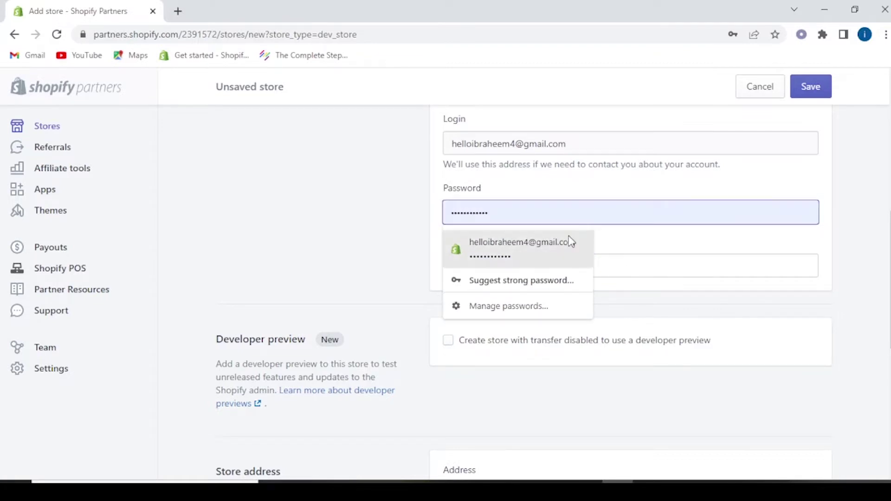
{"action": "left_click", "coordinate": [570, 241]}
{"action": "type", "text": "12"}
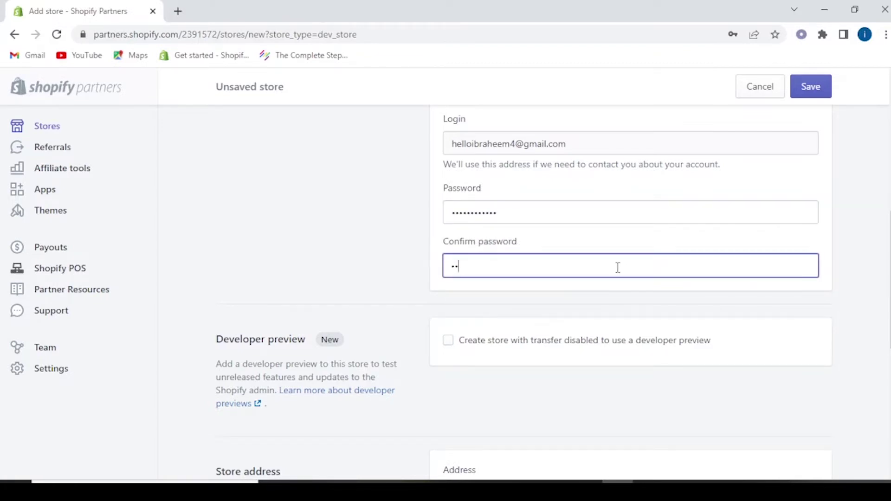
{"action": "type", "text": "34567890123"}
Make it a transfer-disabled developer preview store using Global Nav, then review the Lahore, Pakistan address.
{"action": "left_click", "coordinate": [448, 344]}
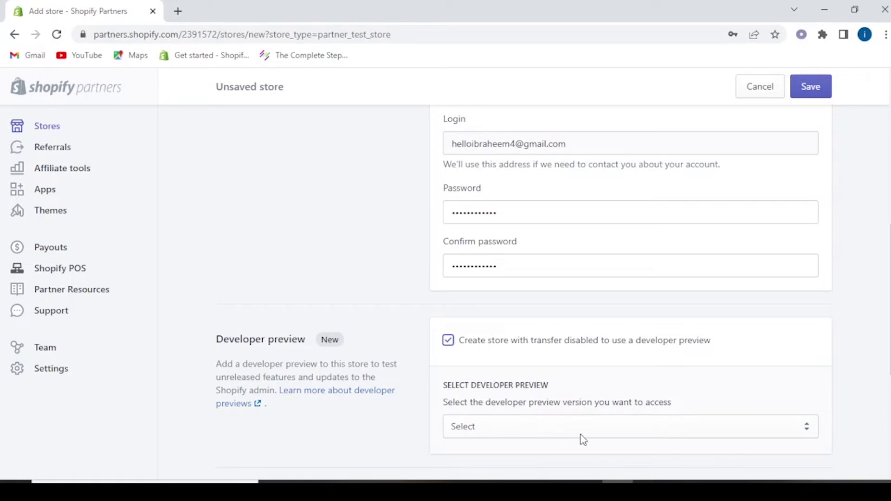
{"action": "left_click", "coordinate": [767, 431]}
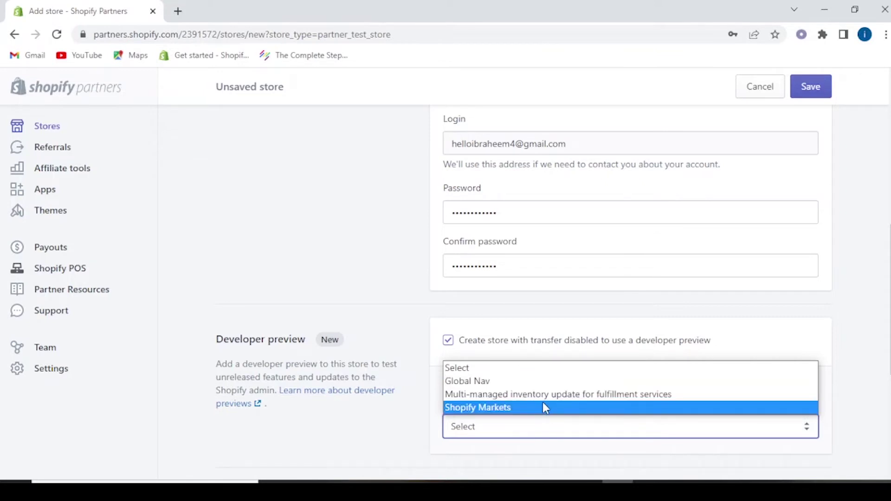
{"action": "left_click", "coordinate": [478, 381]}
{"action": "scroll", "coordinate": [534, 352], "scroll_direction": "down", "scroll_amount": 3}
{"action": "left_click", "coordinate": [595, 317]}
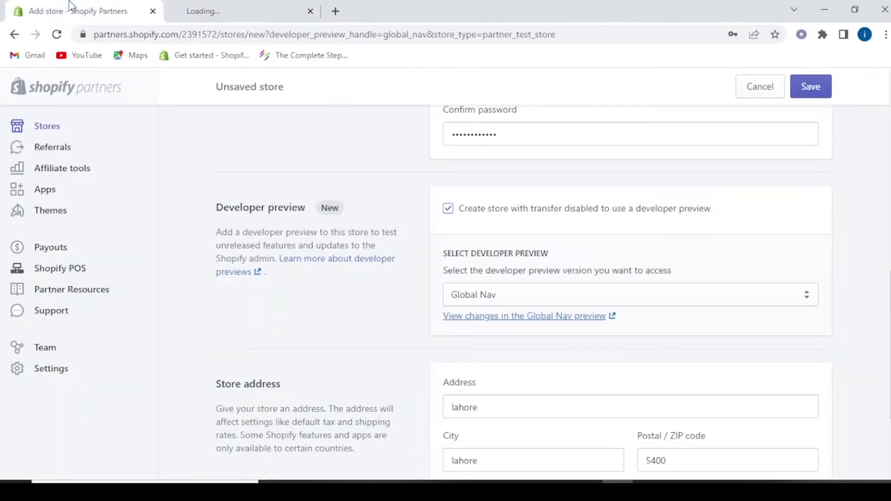
{"action": "left_click", "coordinate": [74, 10]}
{"action": "scroll", "coordinate": [579, 329], "scroll_direction": "down", "scroll_amount": 3}
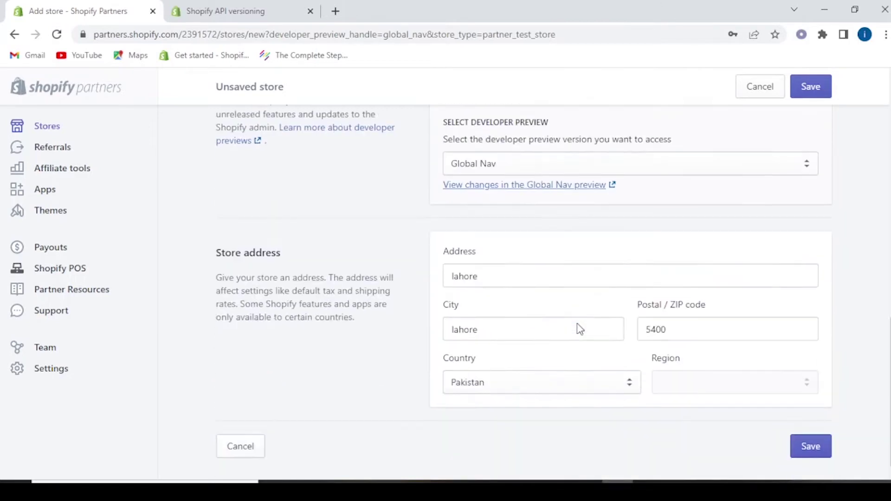
{"action": "scroll", "coordinate": [543, 278], "scroll_direction": "up", "scroll_amount": 7}
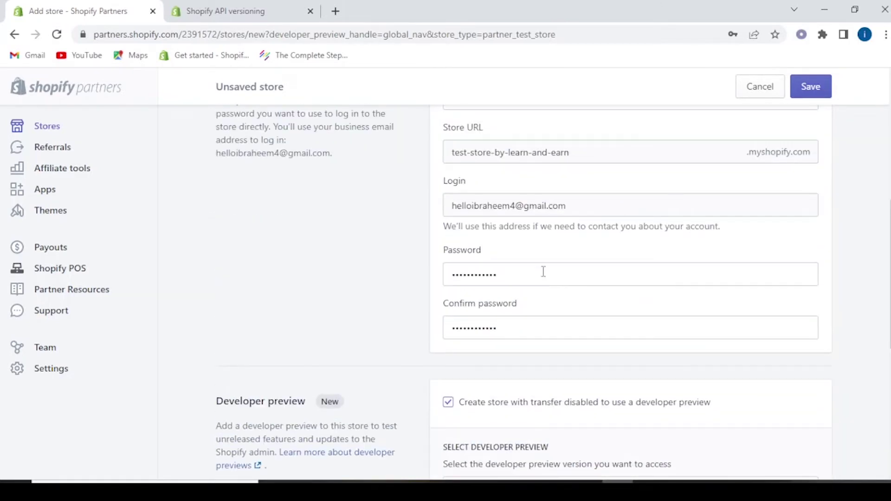
{"action": "scroll", "coordinate": [543, 277], "scroll_direction": "down", "scroll_amount": 4}
{"action": "scroll", "coordinate": [544, 276], "scroll_direction": "up", "scroll_amount": 2}
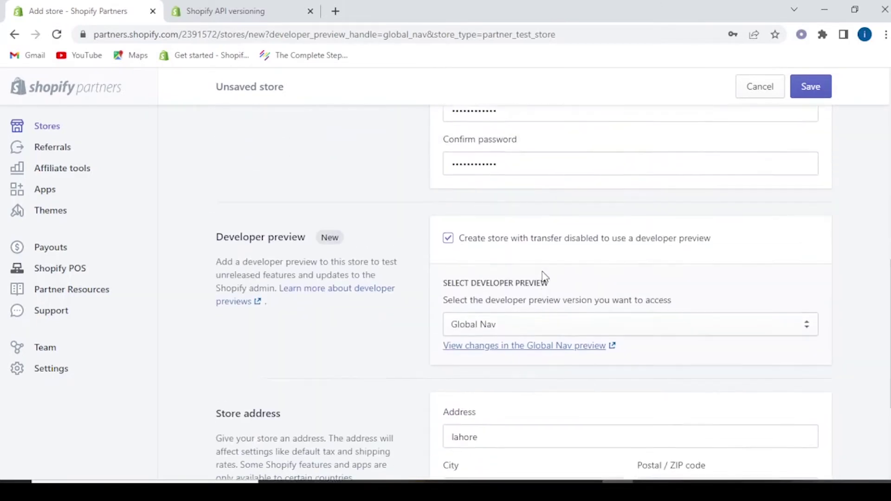
{"action": "scroll", "coordinate": [561, 372], "scroll_direction": "down", "scroll_amount": 4}
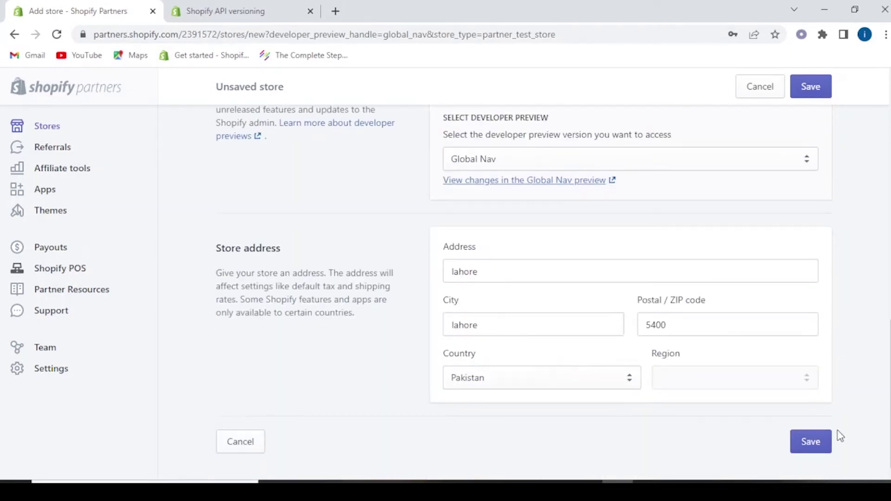
Save the form and confirm 'Create transfer disabled store' to load the new store's admin.
{"action": "left_click", "coordinate": [805, 441]}
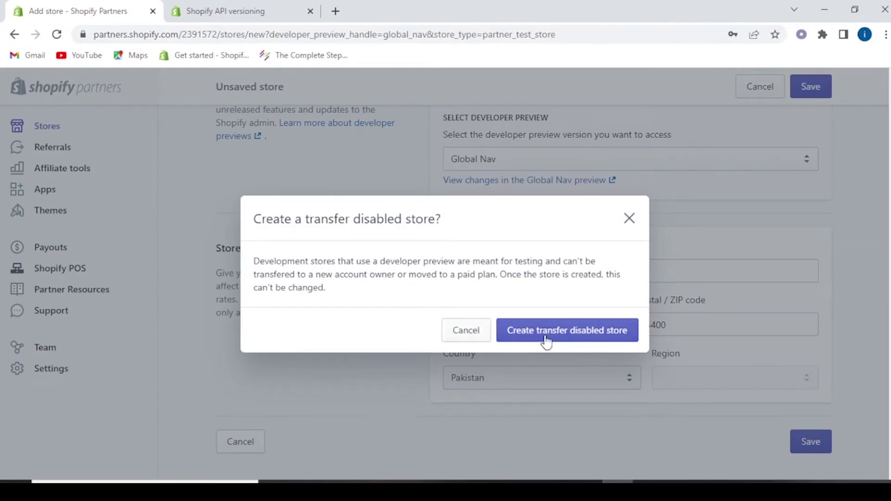
{"action": "left_click", "coordinate": [581, 341]}
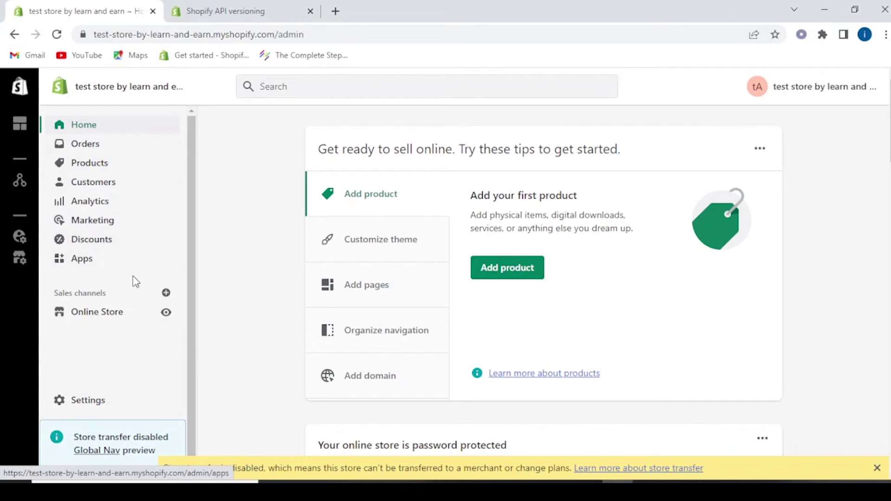
View the live storefront in a new tab and scroll through its default home page sections.
{"action": "left_click", "coordinate": [166, 313]}
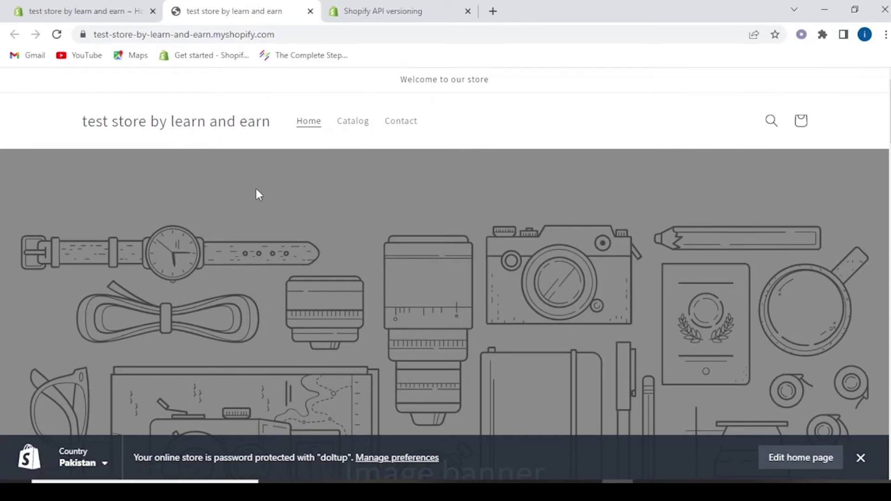
{"action": "scroll", "coordinate": [98, 128], "scroll_direction": "down", "scroll_amount": 7}
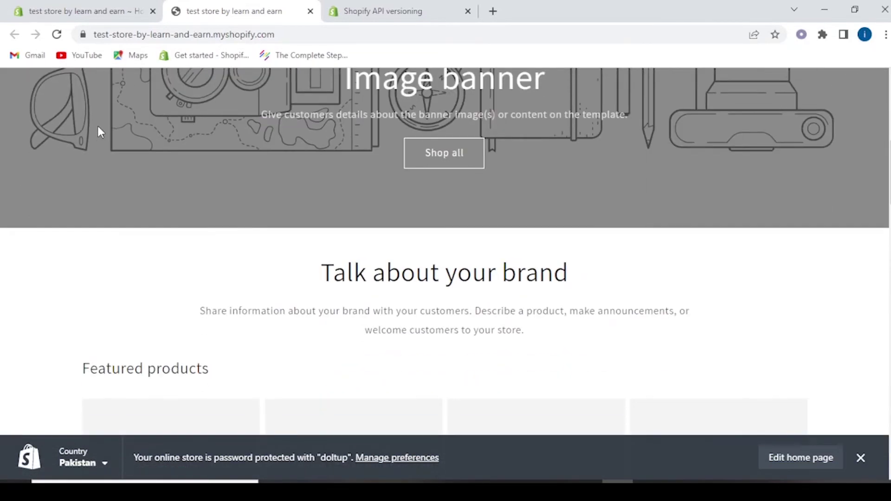
{"action": "scroll", "coordinate": [558, 165], "scroll_direction": "down", "scroll_amount": 6}
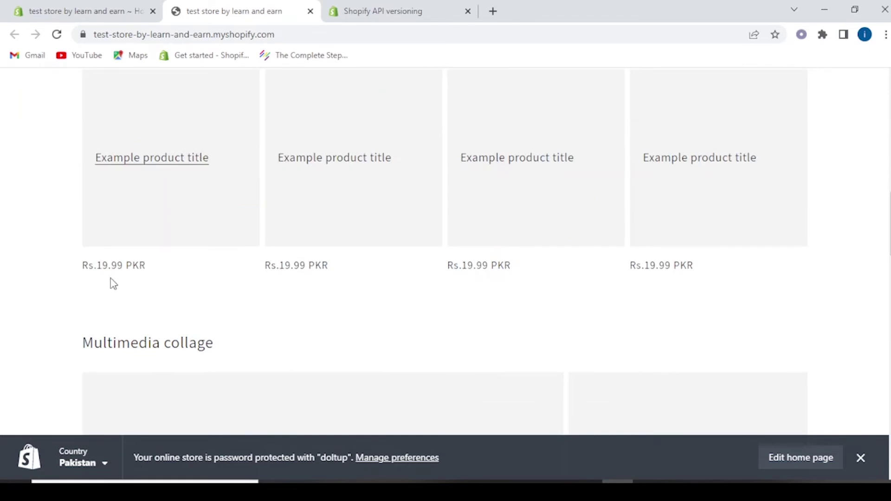
{"action": "scroll", "coordinate": [252, 238], "scroll_direction": "down", "scroll_amount": 5}
{"action": "scroll", "coordinate": [252, 237], "scroll_direction": "down", "scroll_amount": 3}
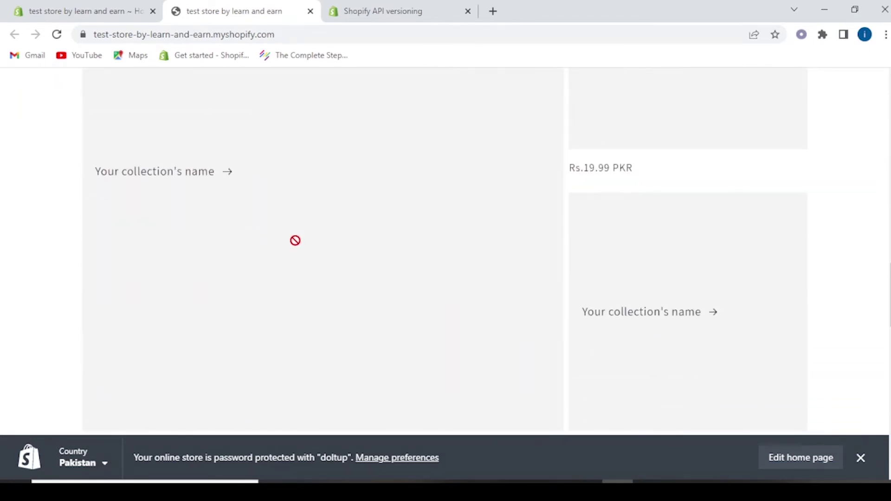
{"action": "scroll", "coordinate": [307, 221], "scroll_direction": "down", "scroll_amount": 11}
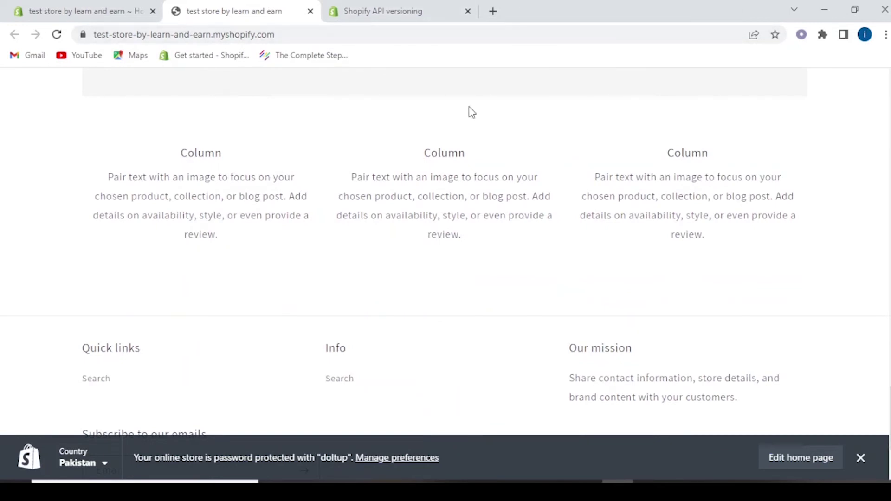
Open Online Store Preferences and check the storefront password protection settings.
{"action": "left_click", "coordinate": [77, 10]}
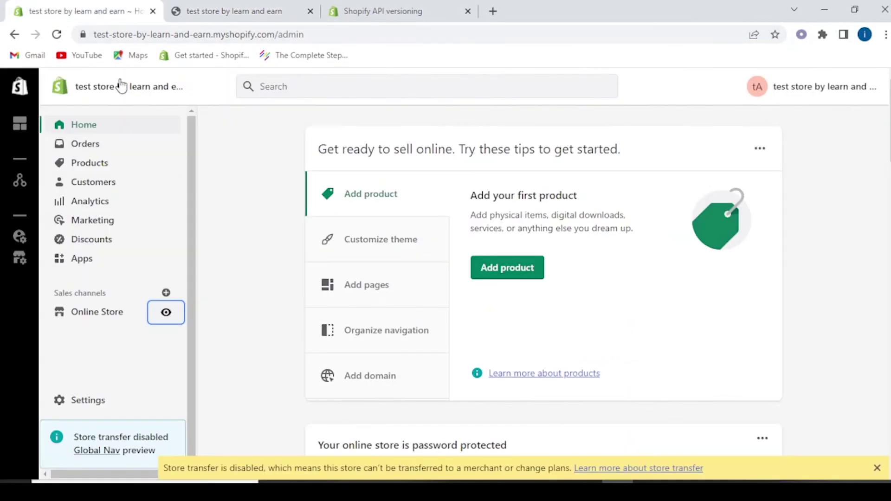
{"action": "left_click", "coordinate": [116, 313]}
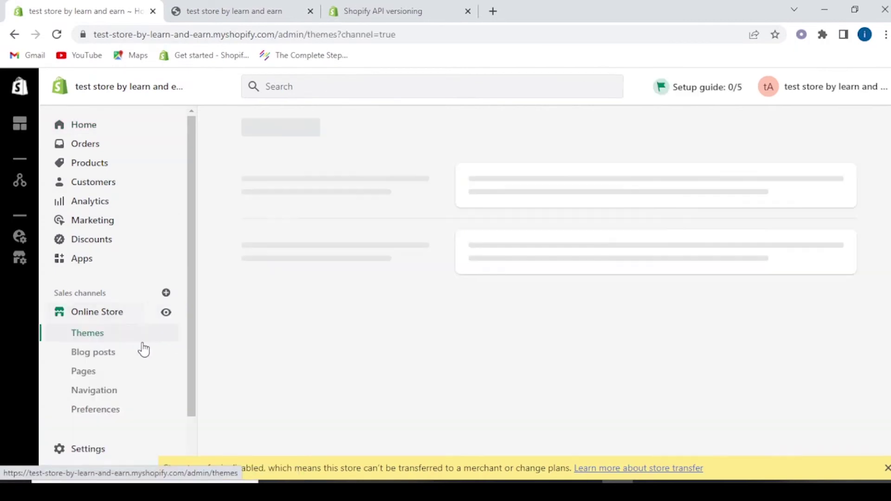
{"action": "left_click", "coordinate": [108, 416]}
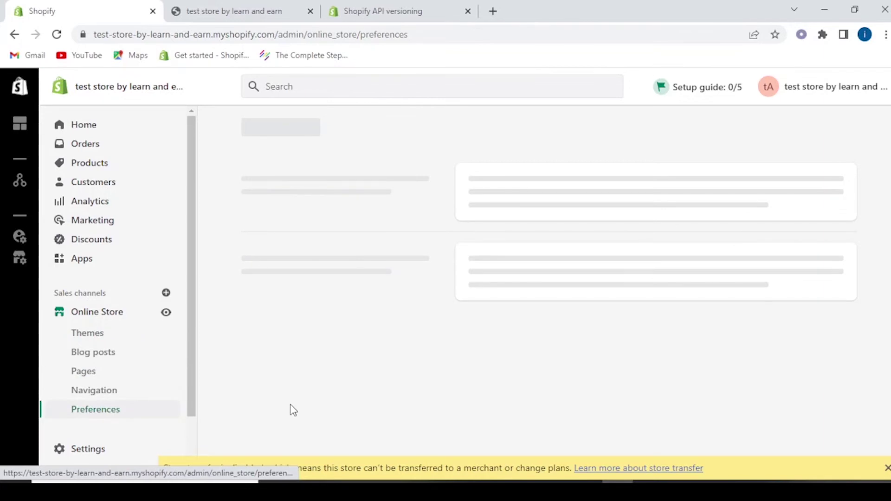
{"action": "scroll", "coordinate": [544, 305], "scroll_direction": "down", "scroll_amount": 10}
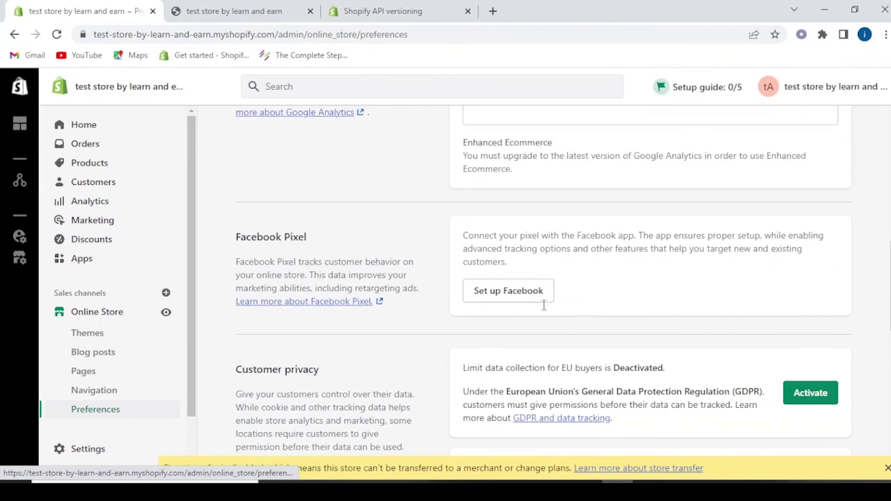
{"action": "scroll", "coordinate": [544, 306], "scroll_direction": "down", "scroll_amount": 9}
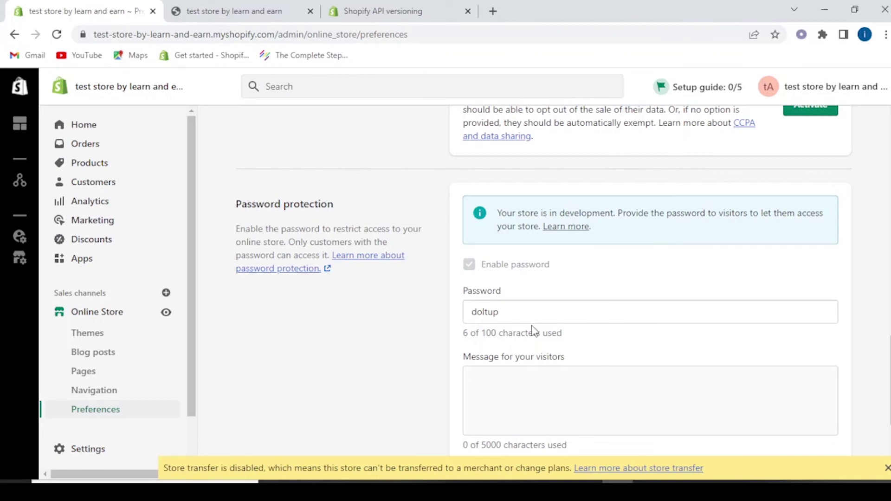
{"action": "left_click", "coordinate": [507, 319]}
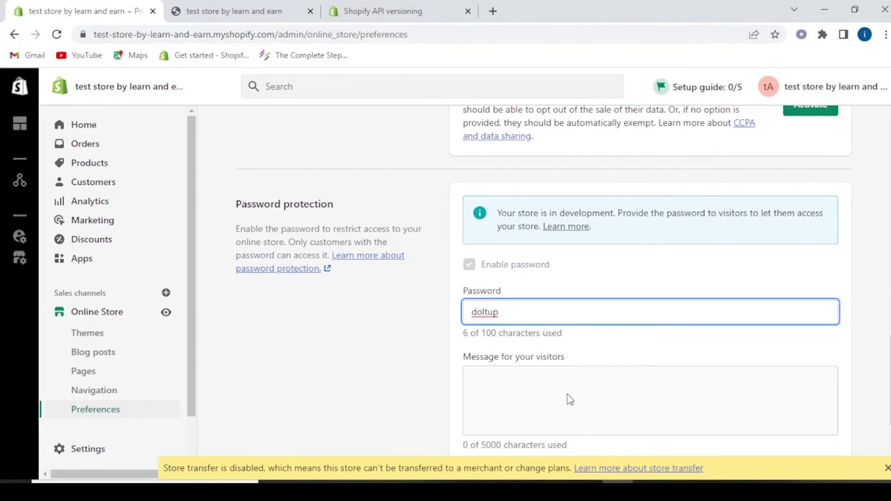
Go to the Online Store Themes page showing the current Dawn 4.0.0 theme.
{"action": "scroll", "coordinate": [570, 400], "scroll_direction": "down", "scroll_amount": 3}
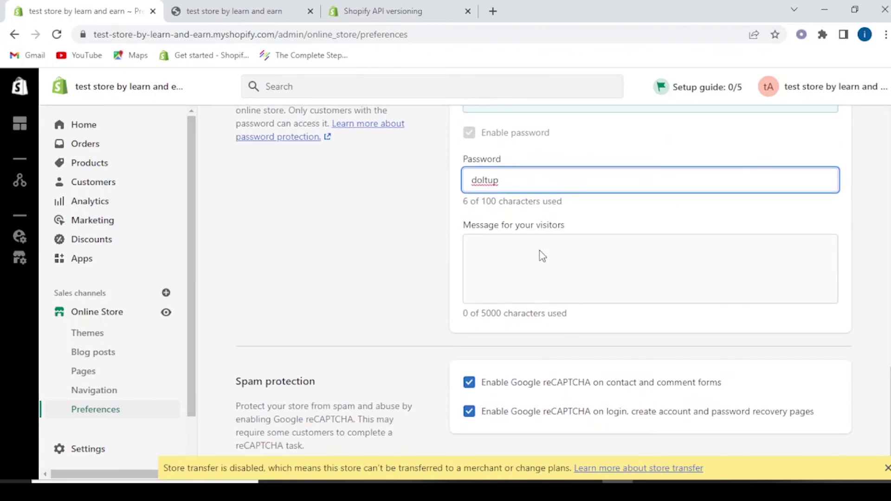
{"action": "scroll", "coordinate": [515, 309], "scroll_direction": "up", "scroll_amount": 10}
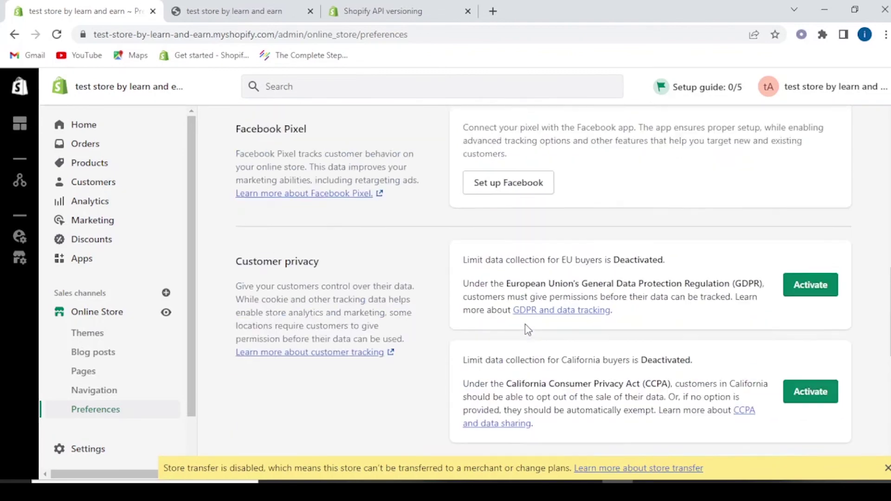
{"action": "scroll", "coordinate": [338, 314], "scroll_direction": "up", "scroll_amount": 3}
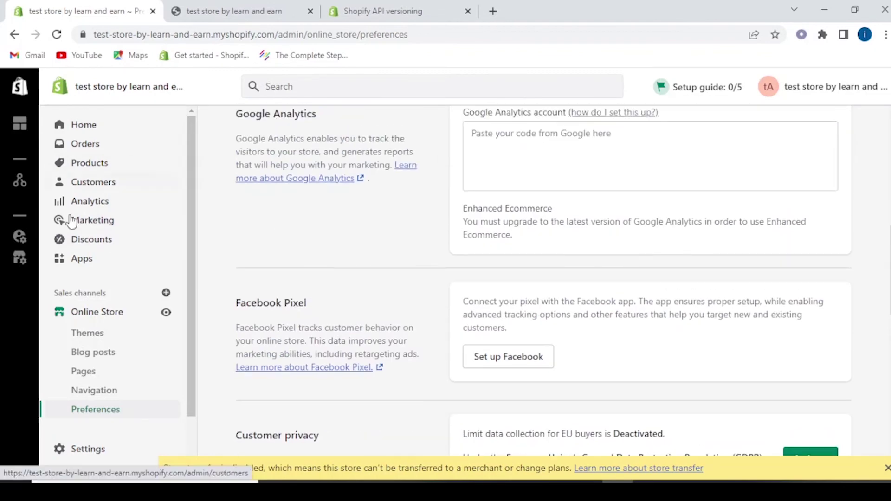
{"action": "left_click", "coordinate": [78, 312]}
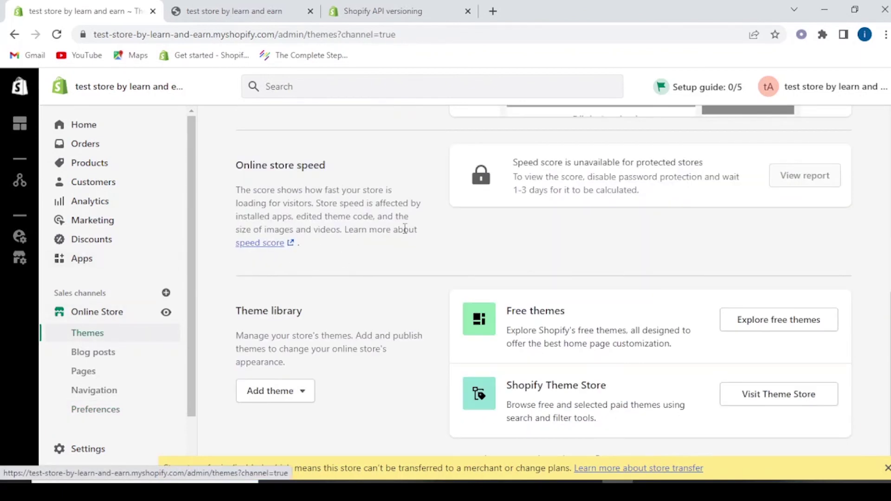
{"action": "scroll", "coordinate": [636, 332], "scroll_direction": "up", "scroll_amount": 10}
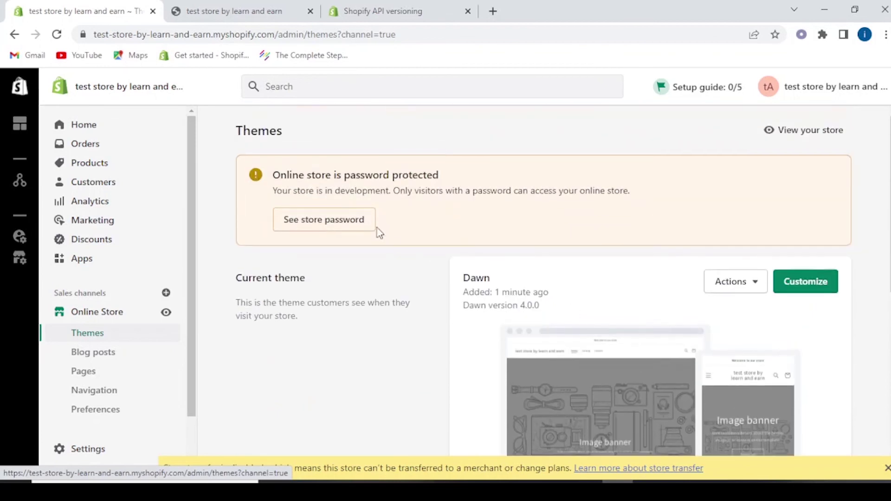